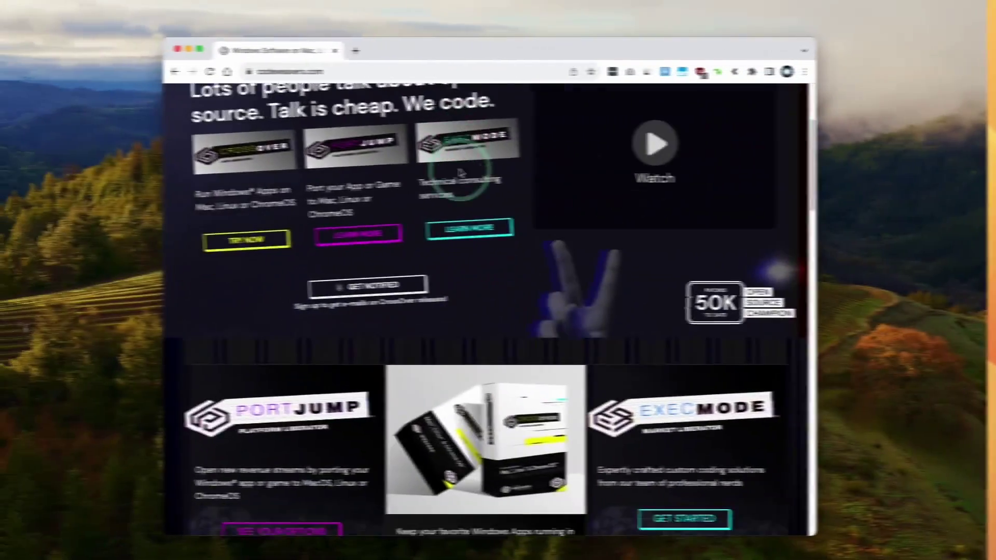
Paste the promo code GAMEMODE23 into the Promo Code box and apply it.
{"action": "scroll", "coordinate": [467, 217], "scroll_direction": "down", "scroll_amount": 5}
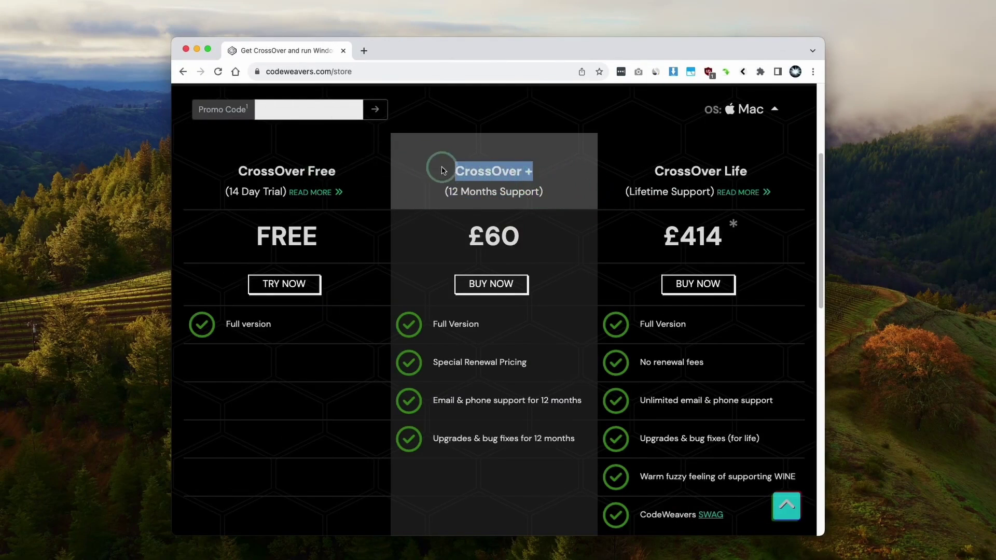
{"action": "left_click", "coordinate": [304, 112]}
{"action": "type", "text": "APPLEGAMINGWIKINEW"}
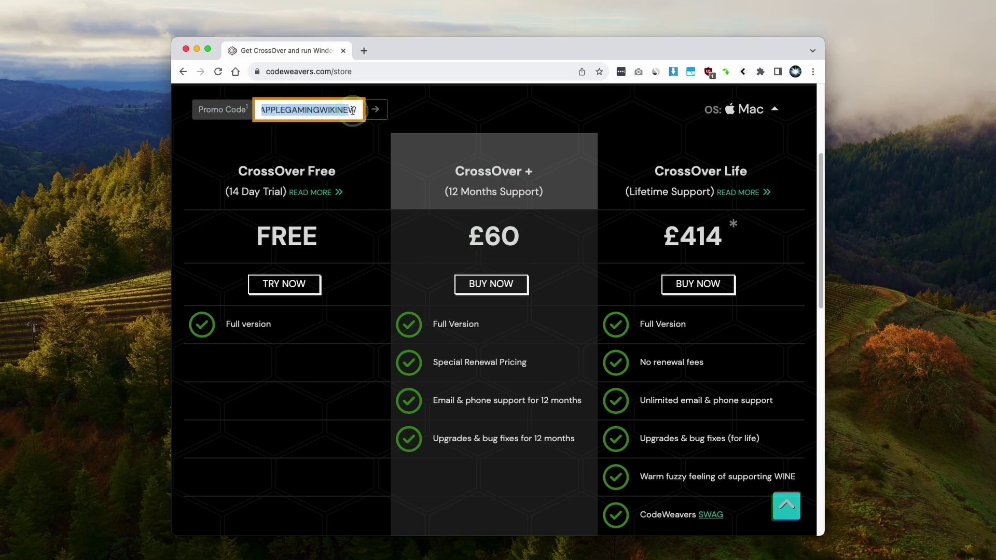
{"action": "left_click", "coordinate": [375, 109]}
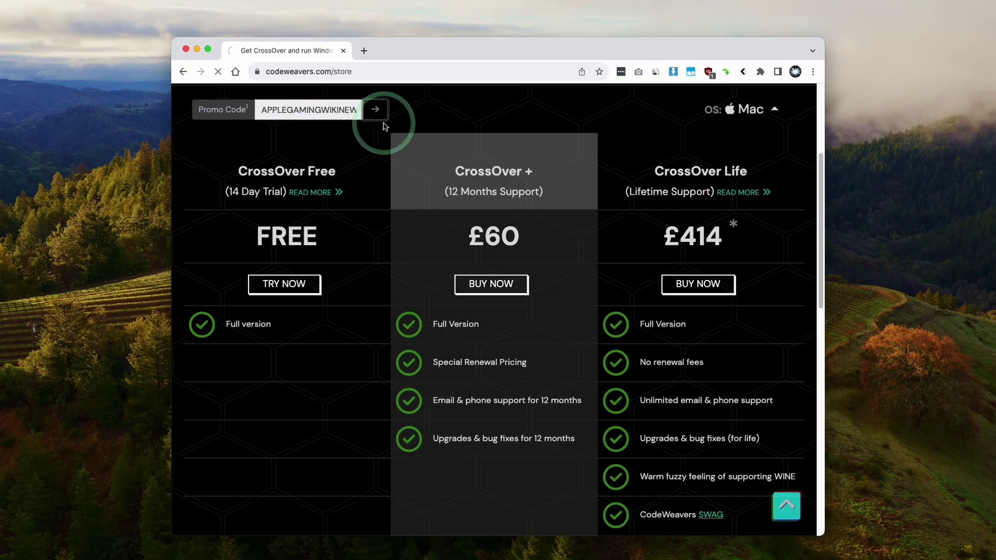
Buy CrossOver+ at the discounted £46.20 total, cut from £60.00, to reach checkout.
{"action": "left_click_drag", "start_coordinate": [400, 251], "coordinate": [589, 263]}
{"action": "left_click", "coordinate": [407, 226]}
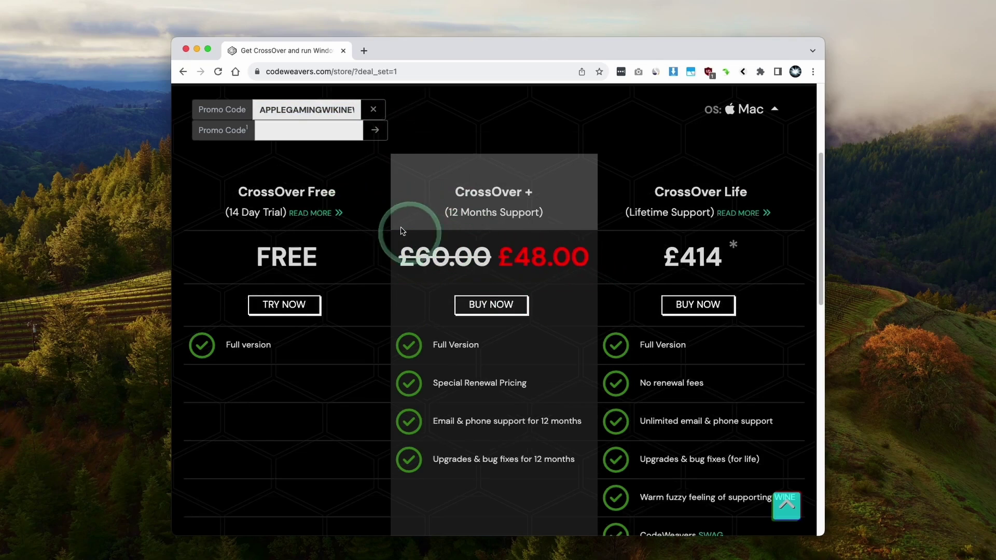
{"action": "scroll", "coordinate": [511, 255], "scroll_direction": "down", "scroll_amount": 3}
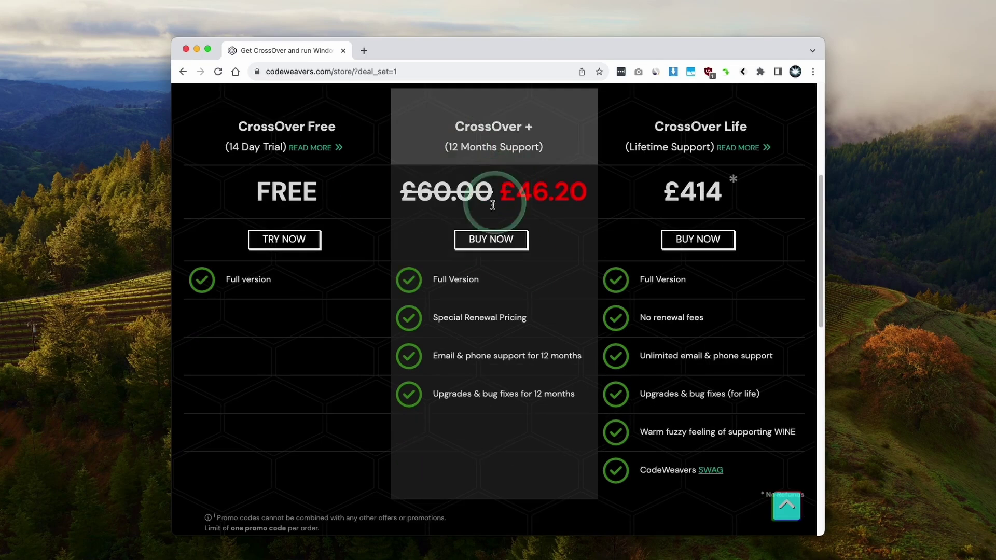
{"action": "left_click", "coordinate": [482, 237]}
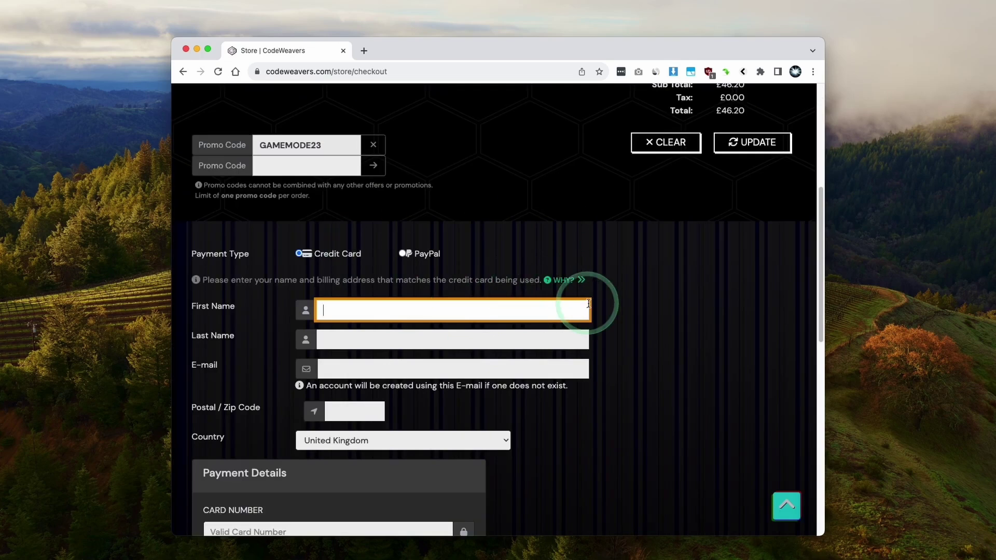
{"action": "scroll", "coordinate": [590, 307], "scroll_direction": "up", "scroll_amount": 5}
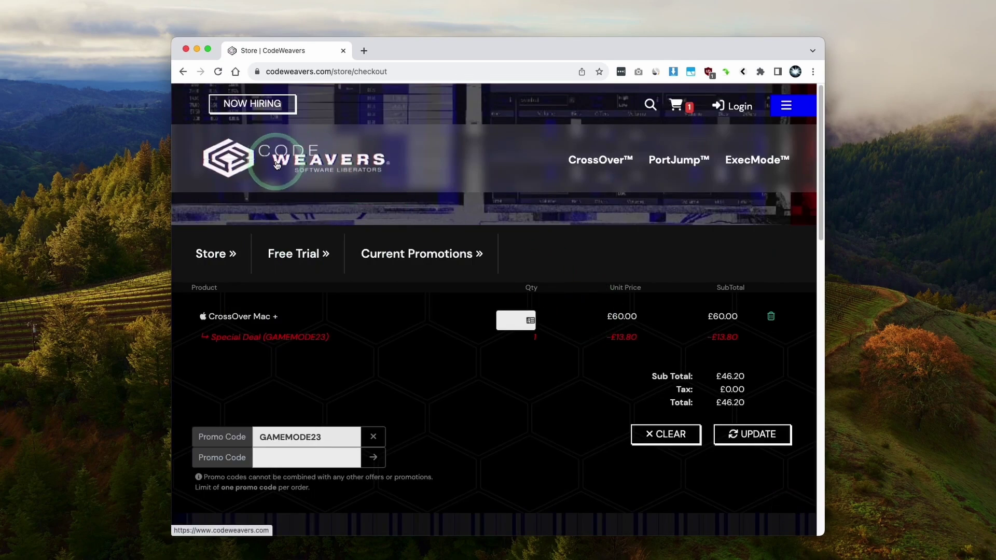
Request the CrossOver Mac 23.5.0 free trial with name and e-mail, and save crossover-23.5.0.zip.
{"action": "left_click", "coordinate": [407, 171]}
{"action": "scroll", "coordinate": [551, 237], "scroll_direction": "down", "scroll_amount": 5}
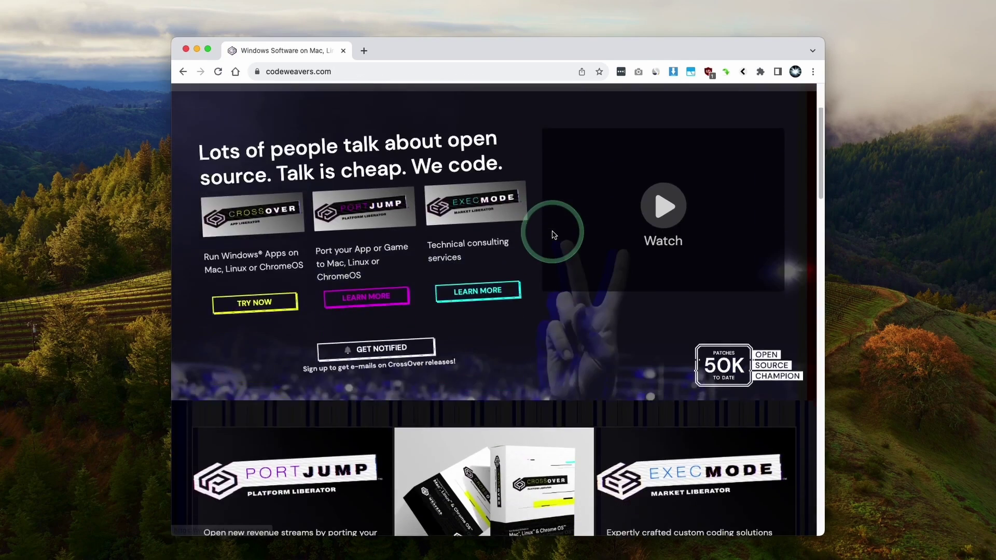
{"action": "scroll", "coordinate": [552, 237], "scroll_direction": "down", "scroll_amount": 3}
{"action": "left_click", "coordinate": [445, 356]}
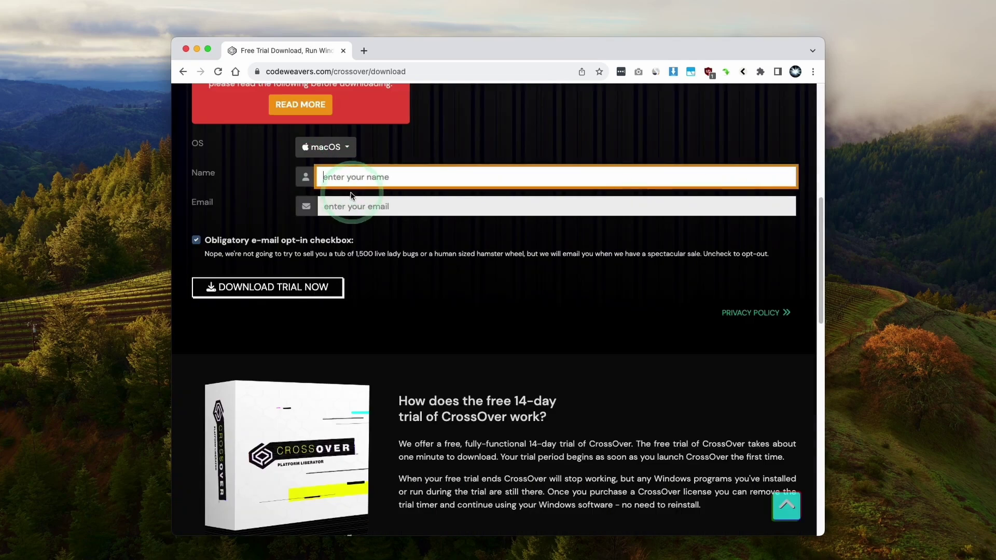
{"action": "left_click", "coordinate": [349, 203]}
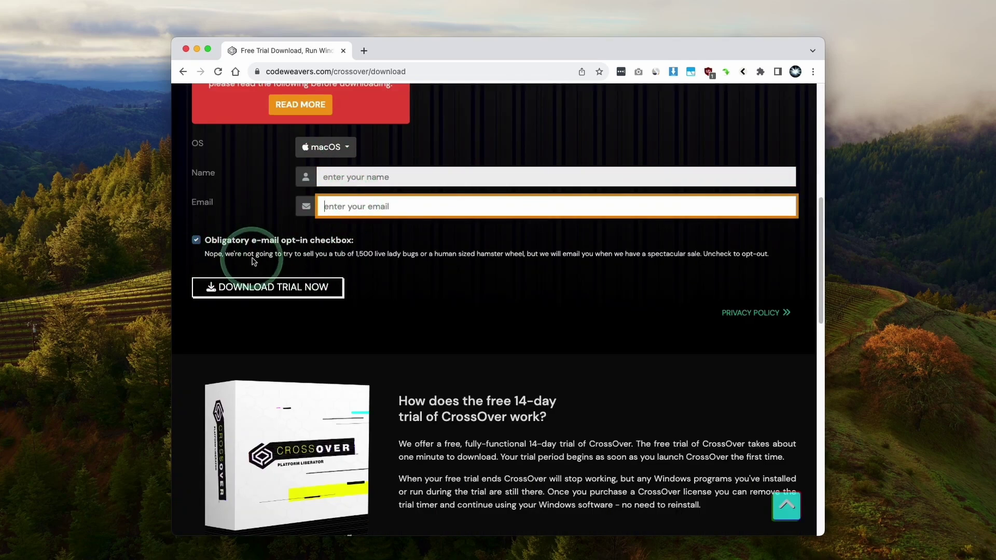
{"action": "left_click", "coordinate": [231, 291]}
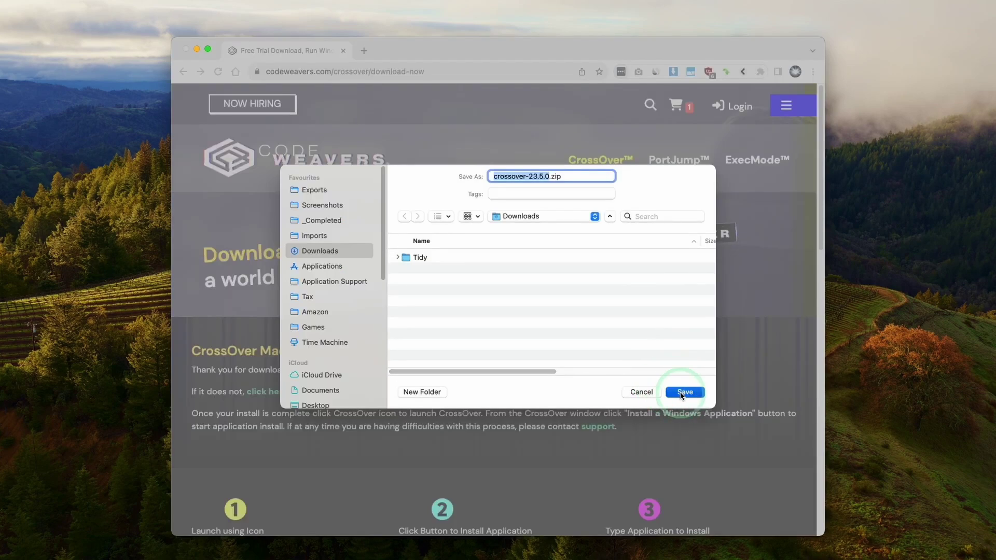
{"action": "left_click", "coordinate": [684, 392]}
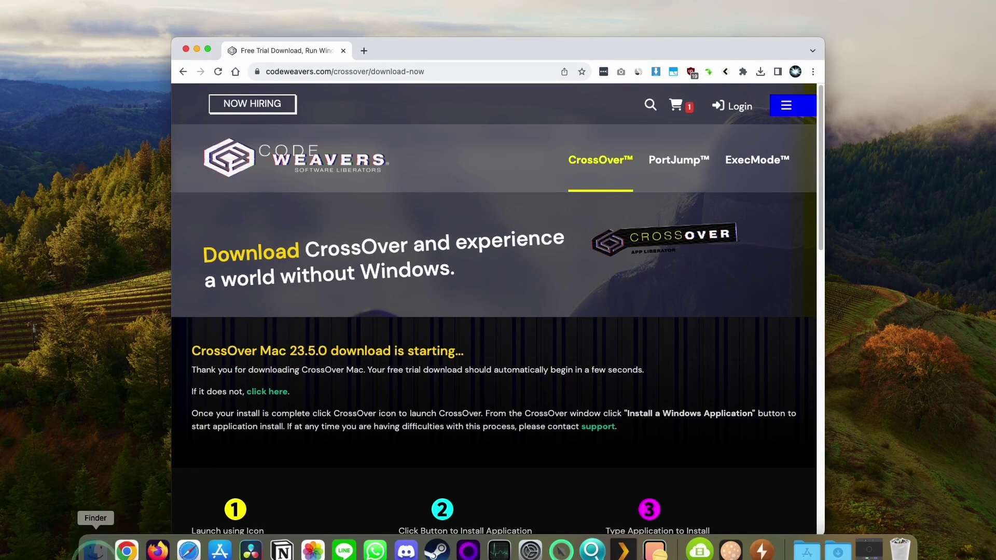
Extract crossover-23.5.0.zip from the Downloads folder in Finder.
{"action": "left_click", "coordinate": [96, 549]}
{"action": "left_click", "coordinate": [295, 188]}
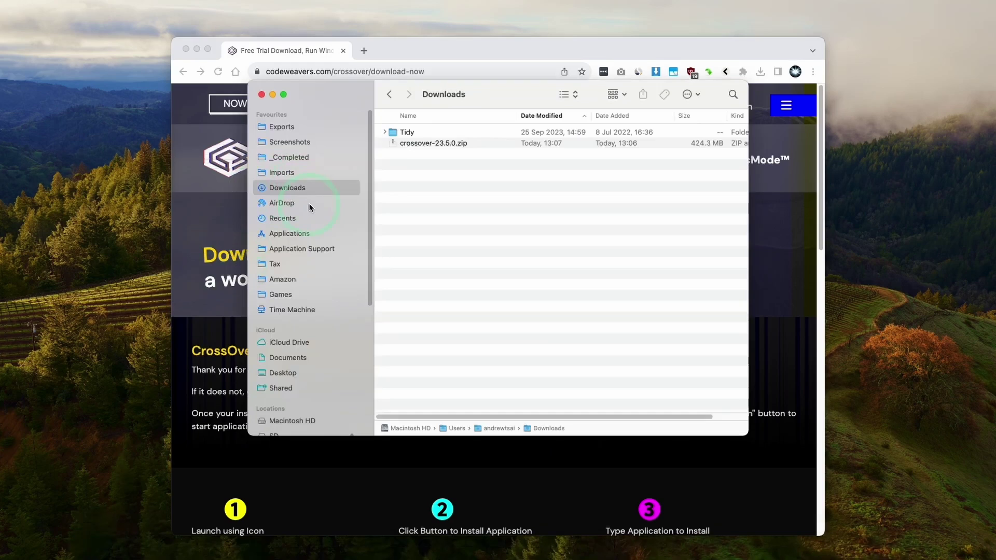
{"action": "left_click", "coordinate": [522, 146]}
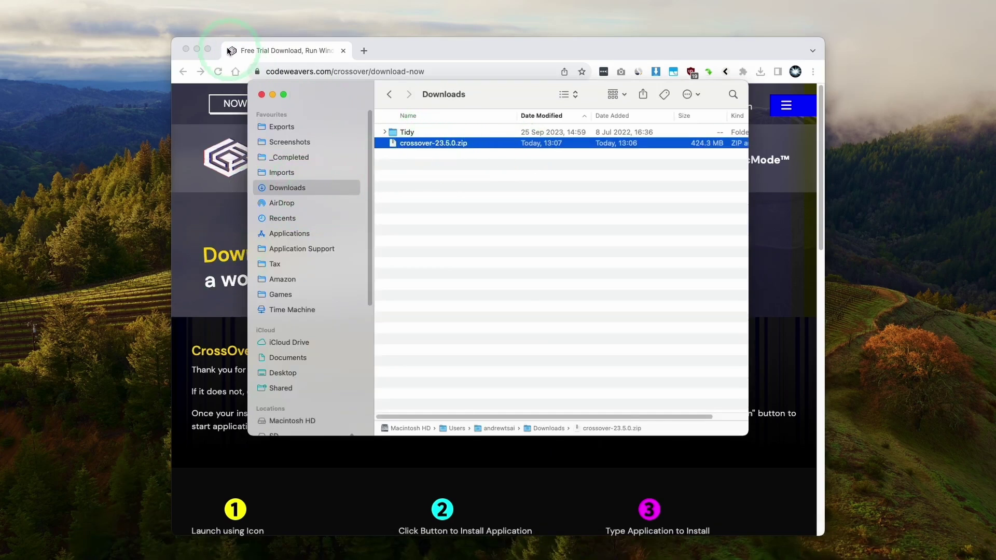
{"action": "left_click", "coordinate": [197, 49]}
{"action": "double_click", "coordinate": [436, 143]}
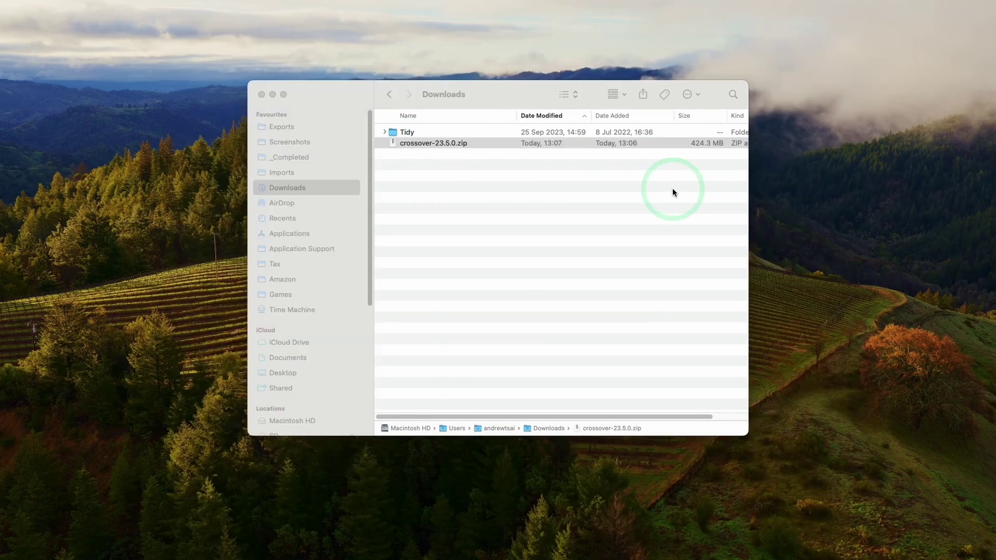
Move the extracted CrossOver app into the Applications folder and select it there.
{"action": "left_click", "coordinate": [409, 148]}
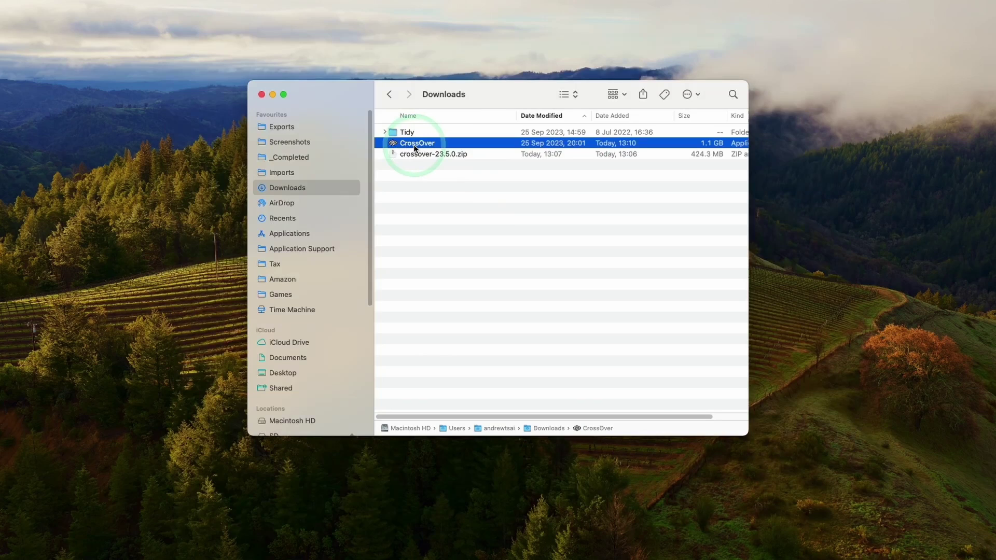
{"action": "left_click_drag", "start_coordinate": [412, 144], "coordinate": [404, 144]}
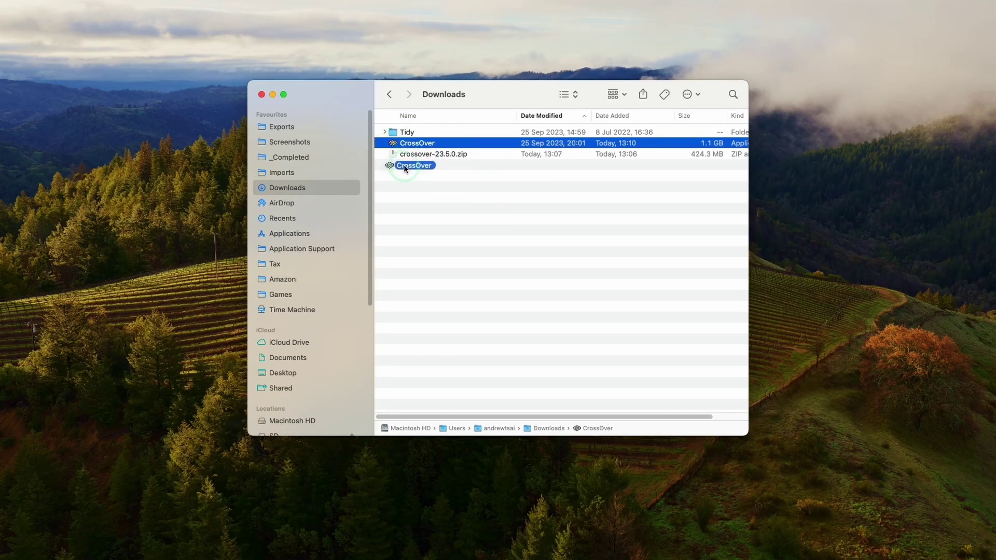
{"action": "left_click_drag", "start_coordinate": [392, 220], "coordinate": [326, 232]}
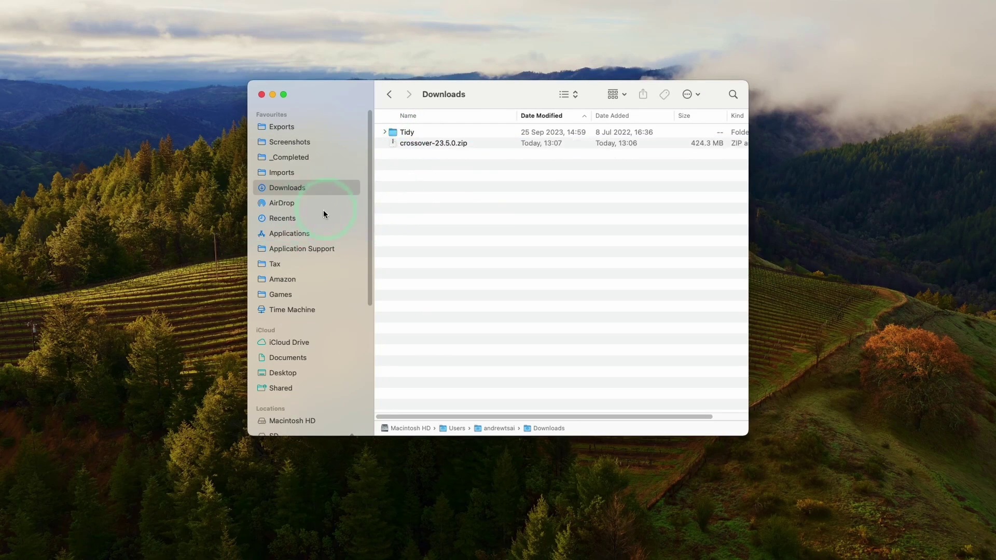
{"action": "left_click", "coordinate": [291, 232]}
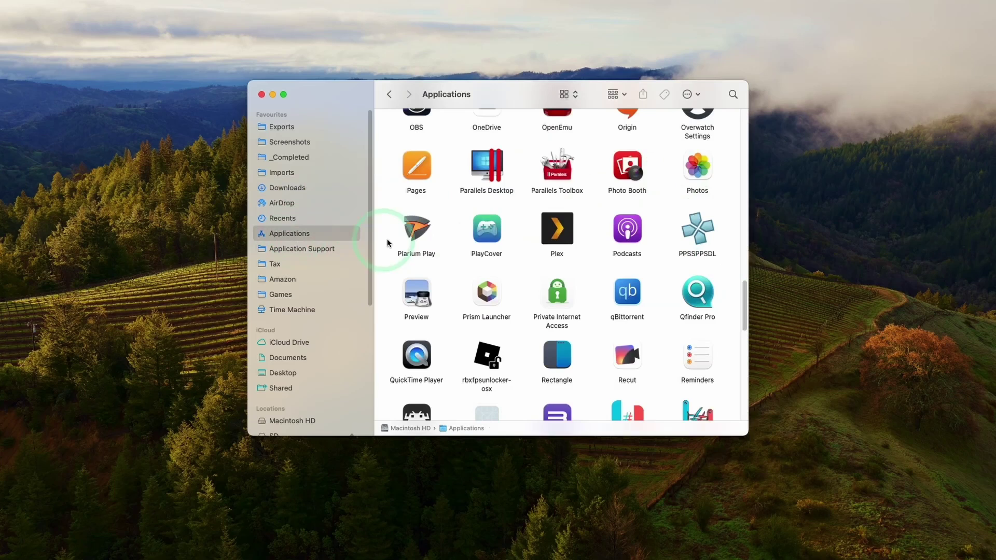
{"action": "left_click_drag", "start_coordinate": [745, 296], "coordinate": [734, 155]}
{"action": "left_click", "coordinate": [557, 249]}
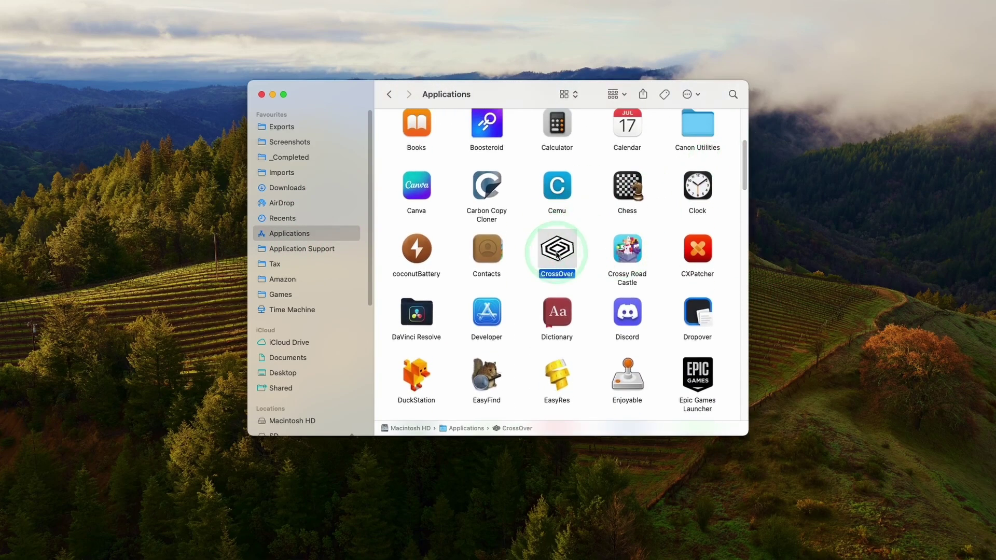
Launch CrossOver and install Steam into a new Windows 10 64-bit bottle, accepting the Courier New licence.
{"action": "double_click", "coordinate": [558, 254]}
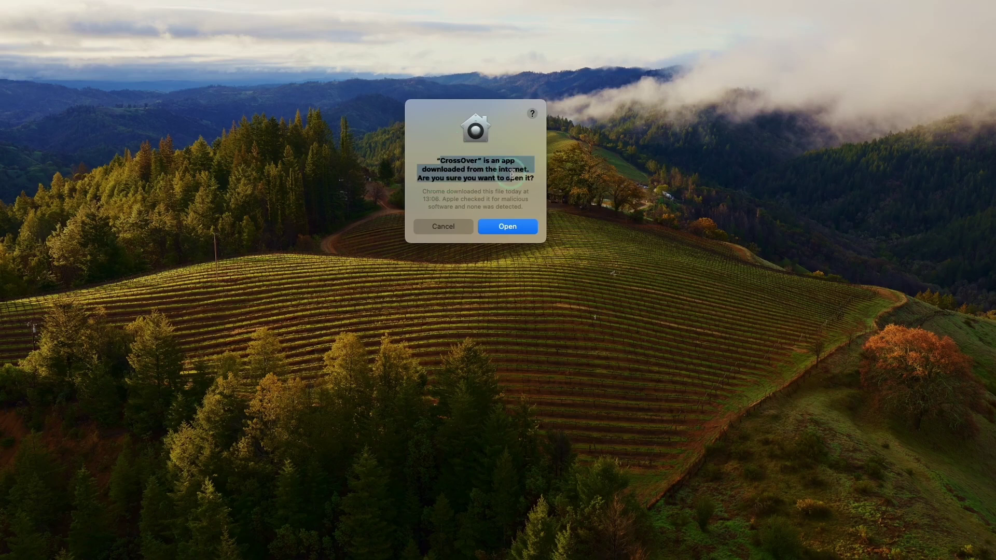
{"action": "left_click", "coordinate": [508, 226]}
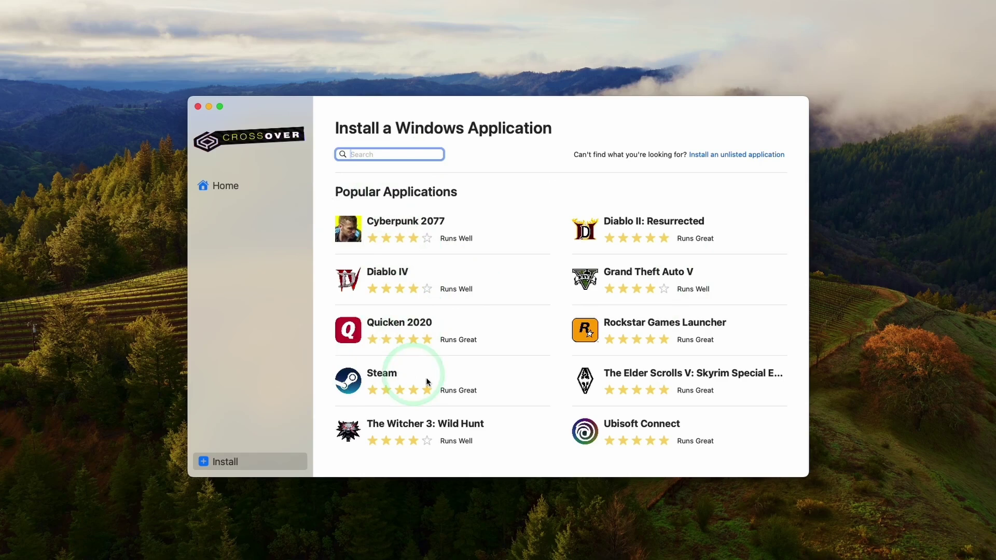
{"action": "left_click", "coordinate": [379, 378]}
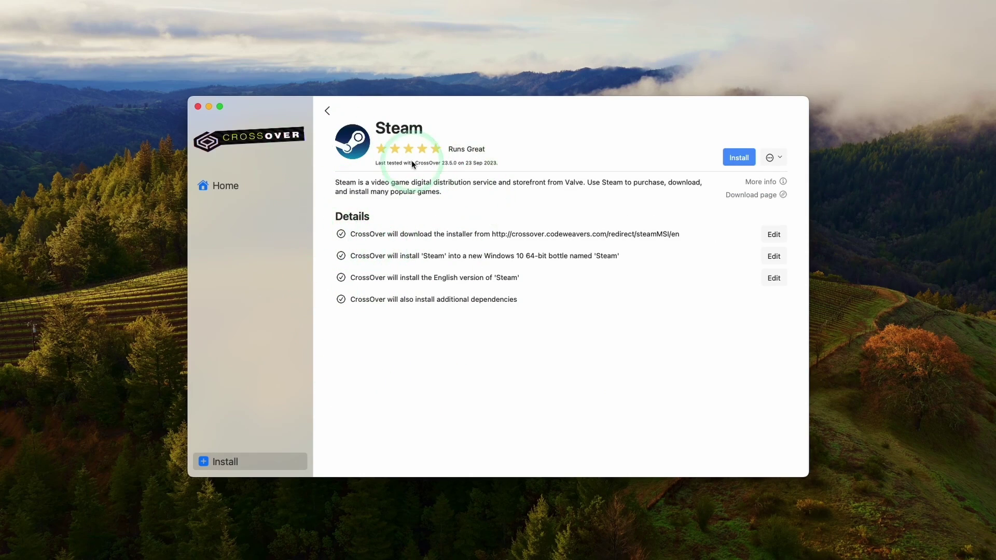
{"action": "left_click", "coordinate": [739, 157]}
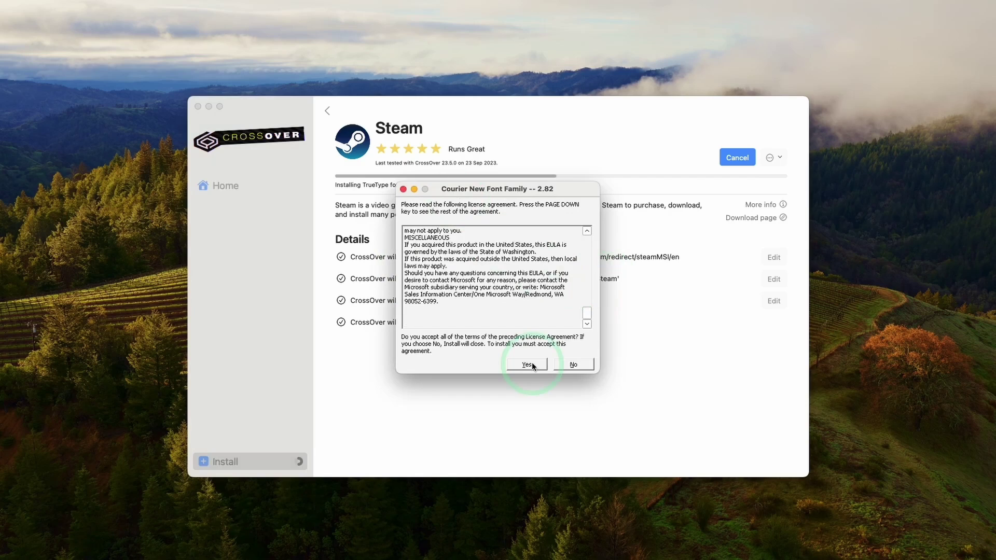
{"action": "left_click", "coordinate": [527, 365]}
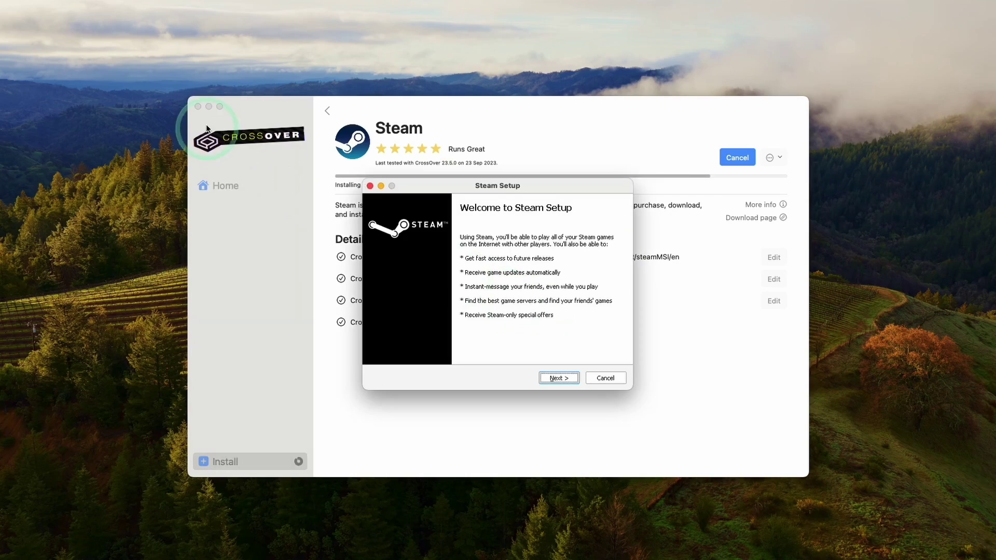
Install Steam to C:\Program Files (x86)\Steam with the default language and let it update to sign-in.
{"action": "left_click", "coordinate": [209, 107]}
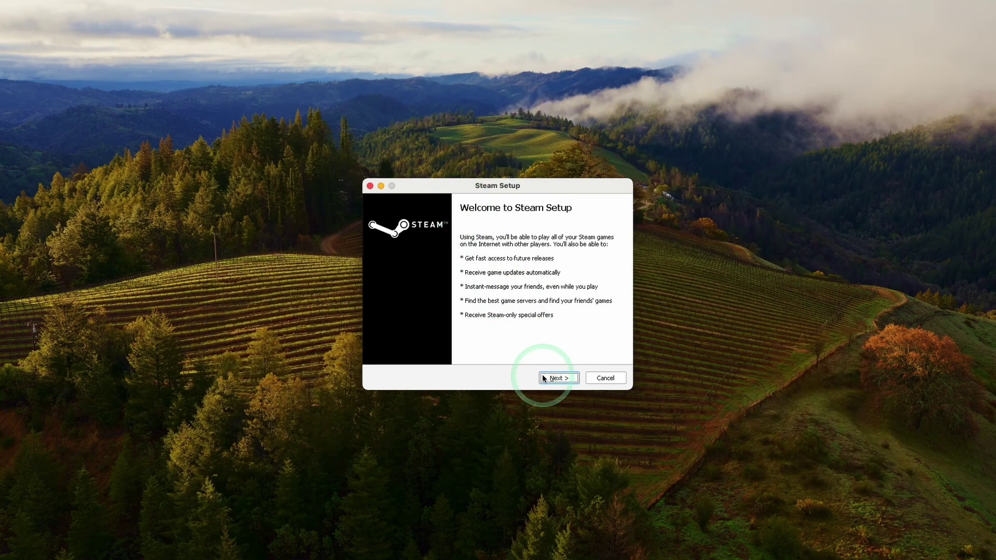
{"action": "left_click", "coordinate": [564, 378]}
{"action": "left_click", "coordinate": [570, 381]}
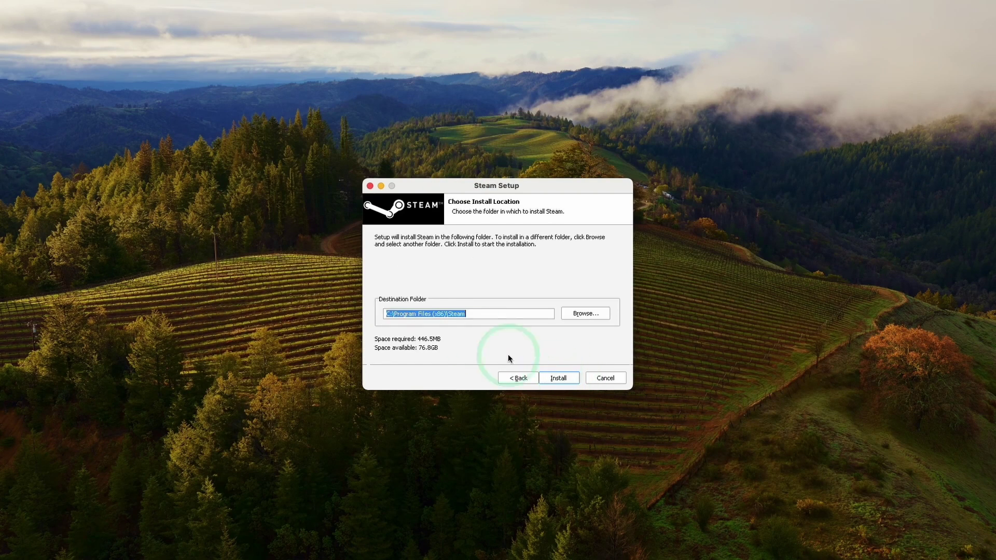
{"action": "left_click", "coordinate": [556, 379]}
{"action": "left_click", "coordinate": [567, 380]}
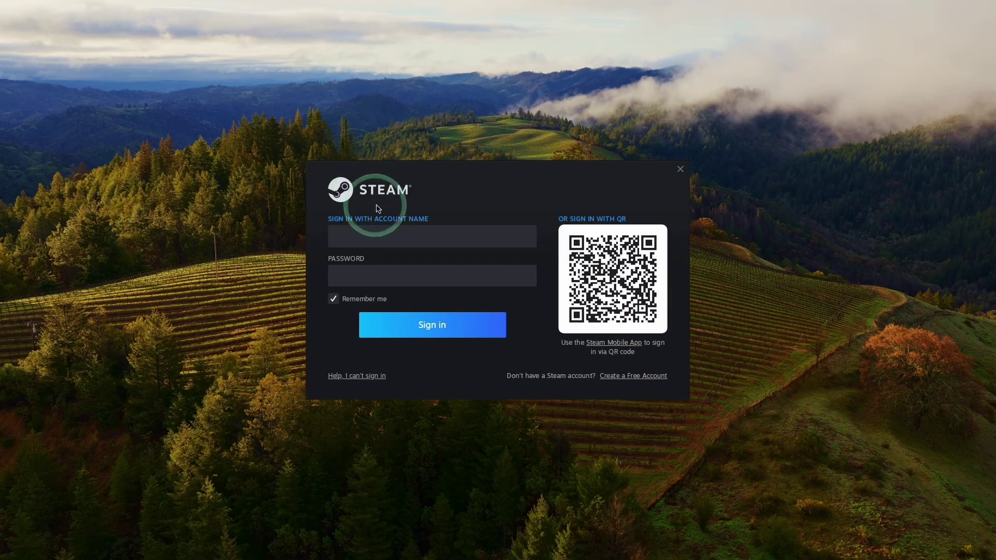
{"action": "left_click", "coordinate": [334, 235]}
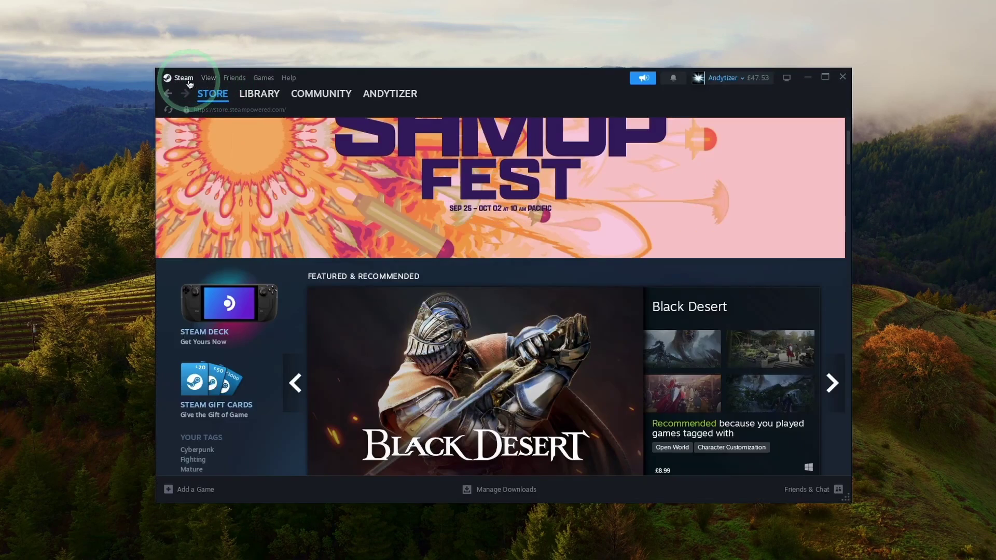
Exit the signed-in Windows Steam client from its Steam menu.
{"action": "left_click", "coordinate": [187, 78]}
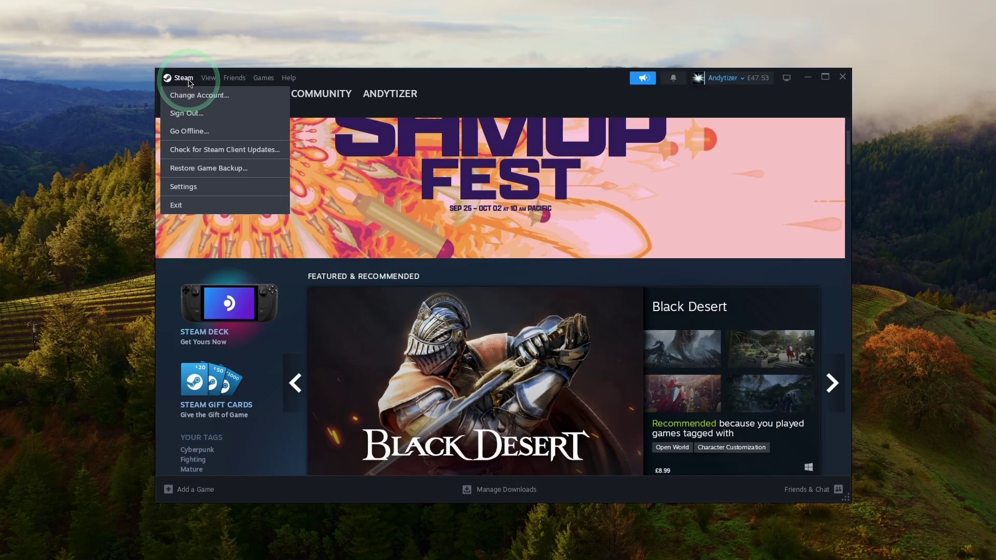
{"action": "mouse_move", "coordinate": [390, 94]}
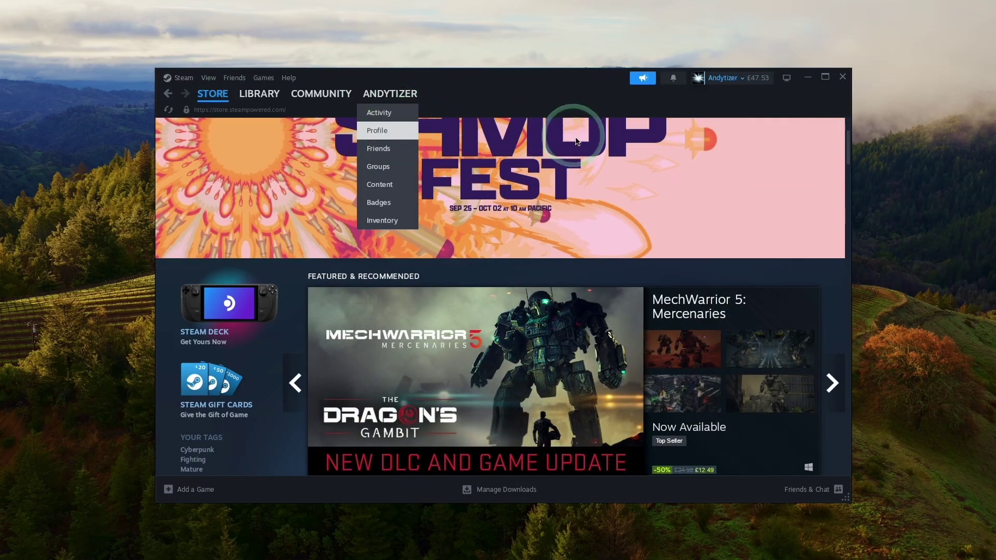
{"action": "scroll", "coordinate": [777, 276], "scroll_direction": "down", "scroll_amount": 8}
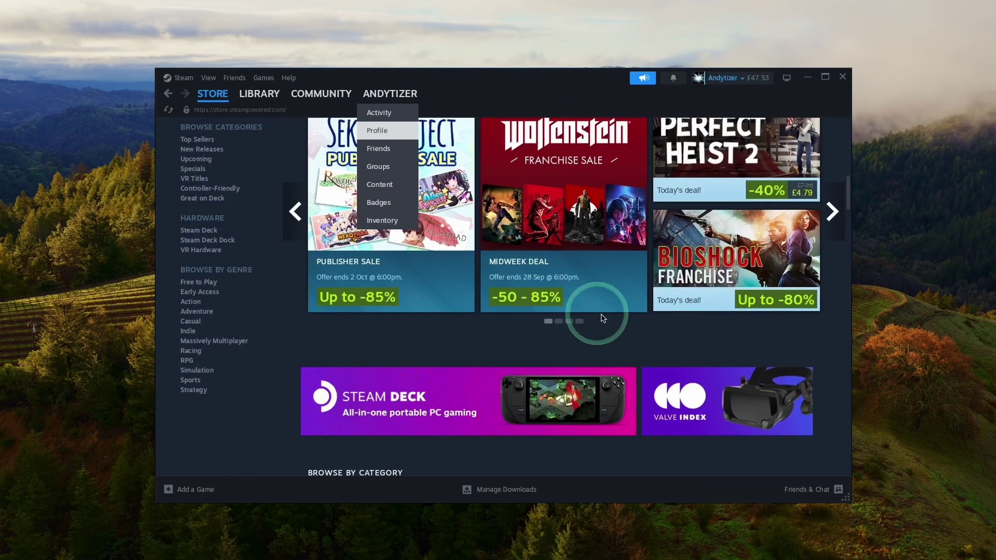
{"action": "scroll", "coordinate": [603, 318], "scroll_direction": "down", "scroll_amount": 7}
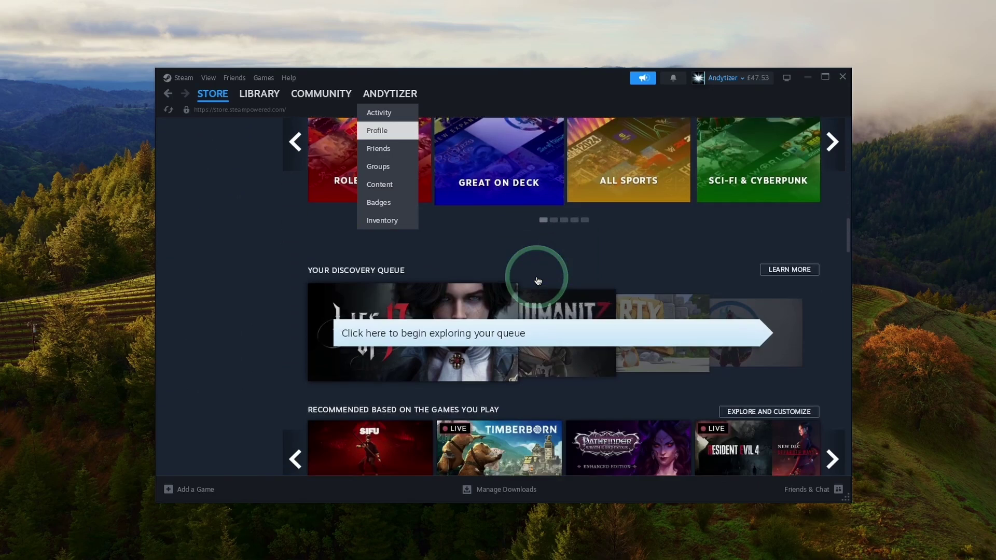
{"action": "scroll", "coordinate": [538, 280], "scroll_direction": "down", "scroll_amount": 10}
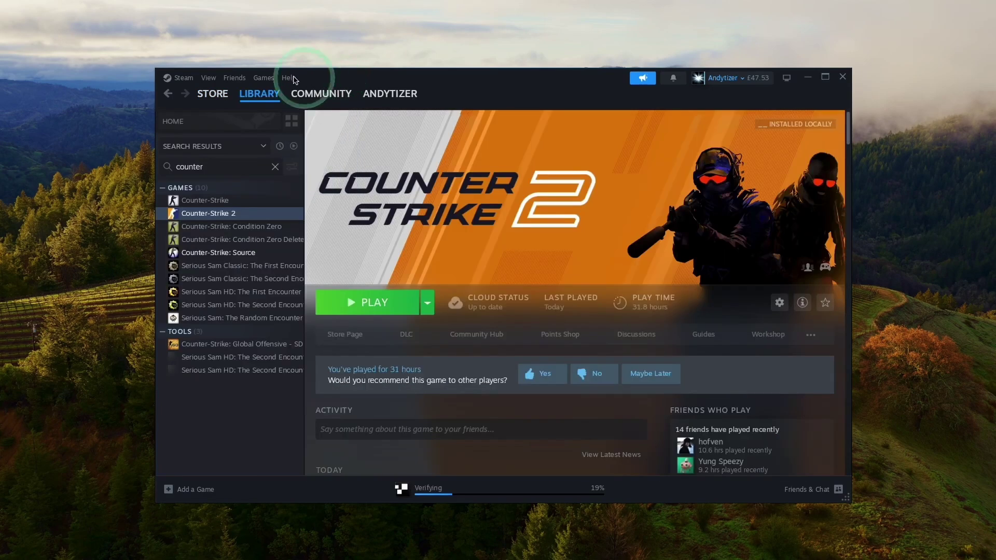
{"action": "left_click", "coordinate": [180, 78]}
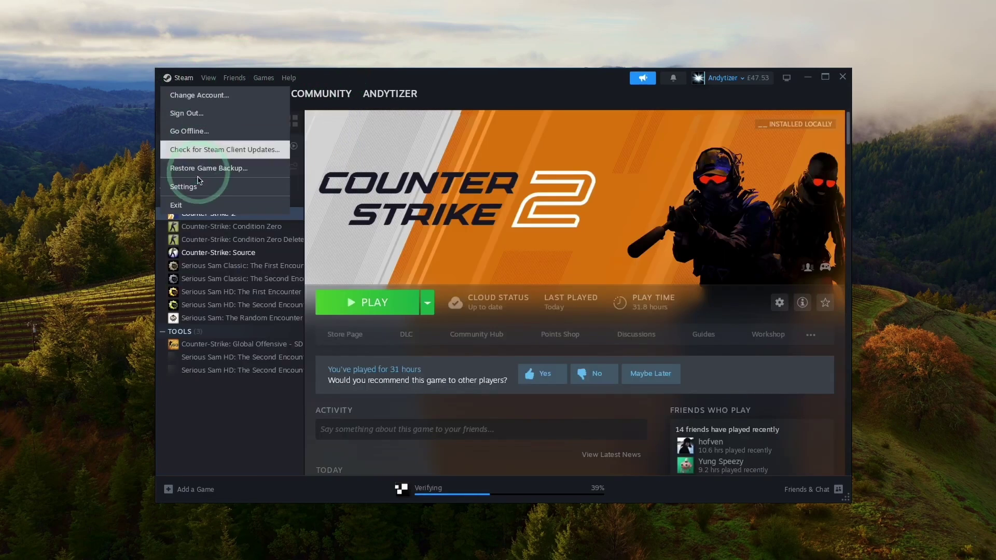
{"action": "left_click", "coordinate": [190, 208]}
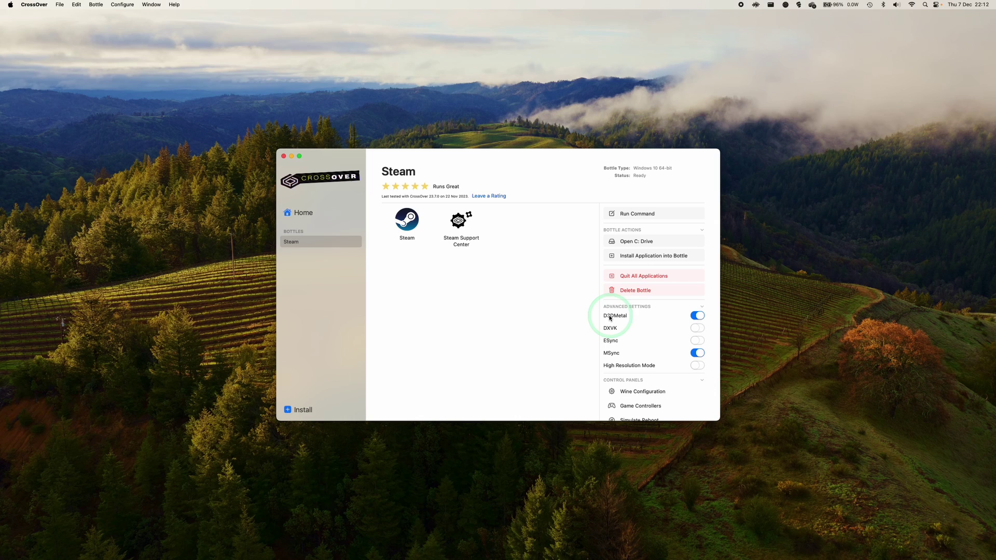
Check the Steam bottle's Advanced Settings: D3DMetal and MSync enabled, DXVK off.
{"action": "mouse_move", "coordinate": [616, 319]}
Relaunch Steam, search 'tekken' and scroll the TEKKEN 8 store page to its demo and pre-purchase section.
{"action": "double_click", "coordinate": [413, 234]}
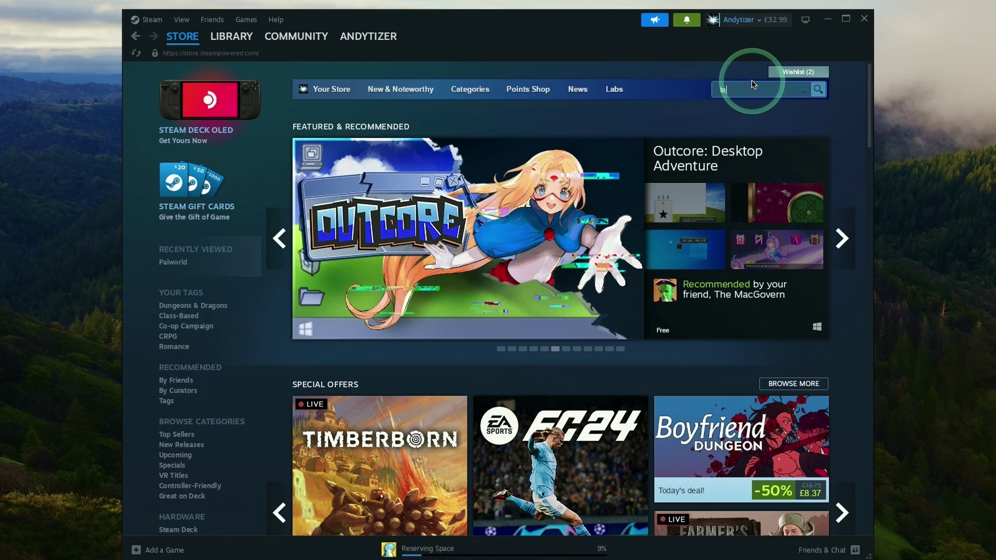
{"action": "type", "text": "tekken"}
{"action": "left_click", "coordinate": [725, 116]}
{"action": "scroll", "coordinate": [445, 423], "scroll_direction": "down", "scroll_amount": 5}
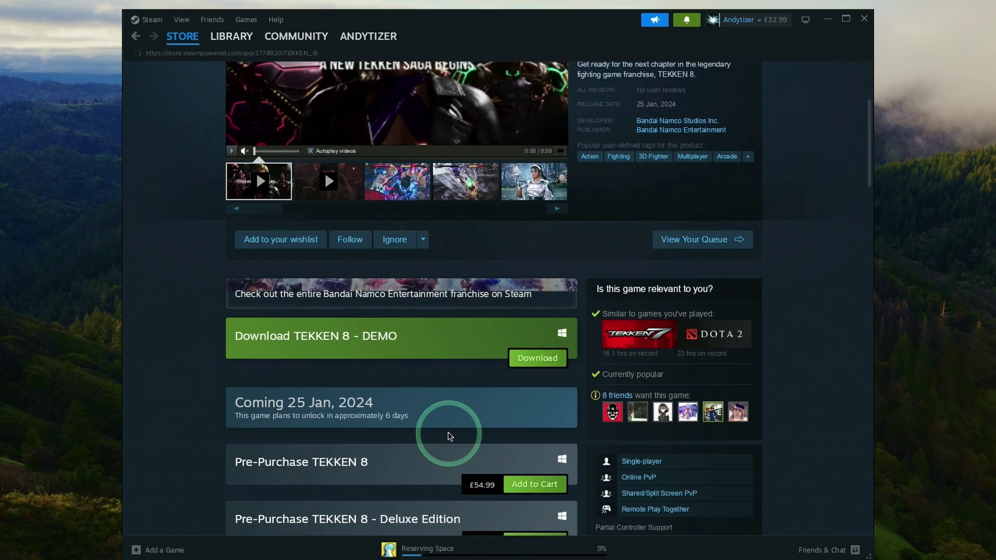
{"action": "left_click", "coordinate": [531, 414]}
{"action": "left_click_drag", "start_coordinate": [312, 388], "coordinate": [366, 386]}
{"action": "left_click", "coordinate": [366, 387]}
{"action": "left_click", "coordinate": [535, 411]}
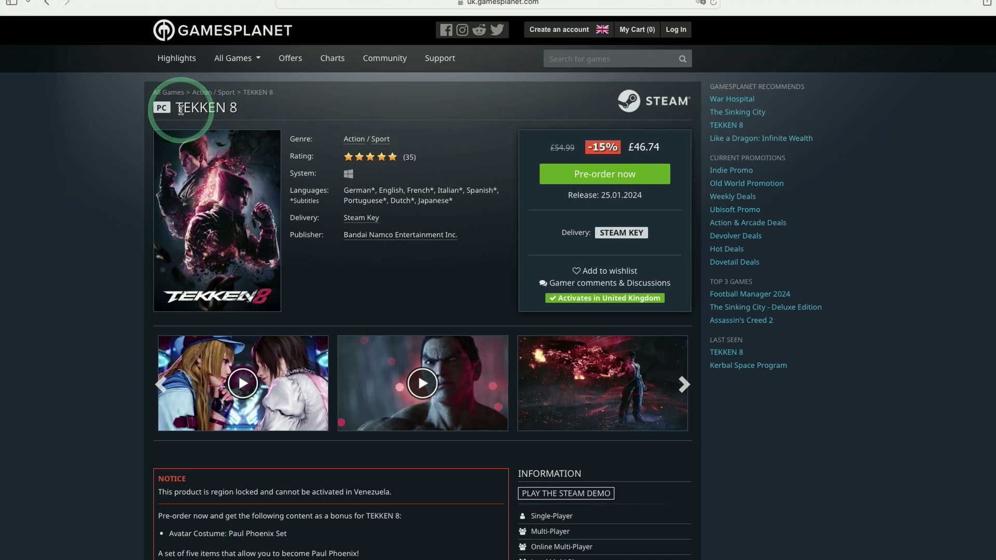
{"action": "left_click", "coordinate": [250, 108]}
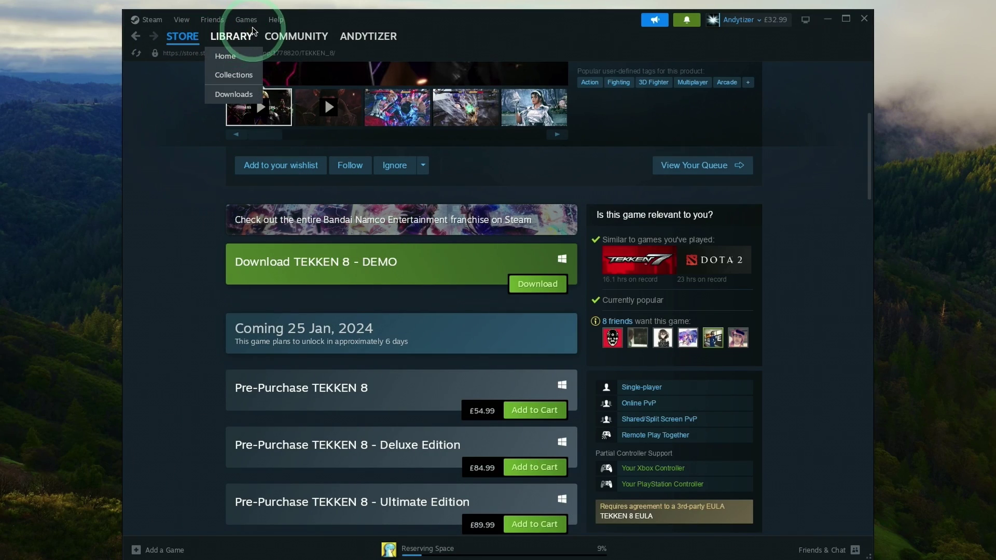
Look through Steam's product code activation and downloads page, then search the library for 'tekken'.
{"action": "left_click", "coordinate": [247, 21]}
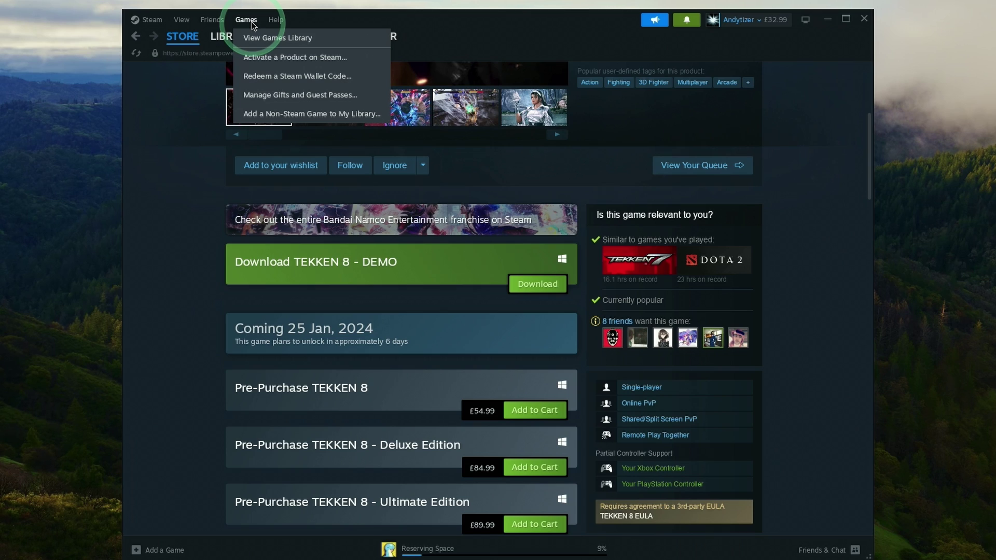
{"action": "left_click", "coordinate": [280, 57]}
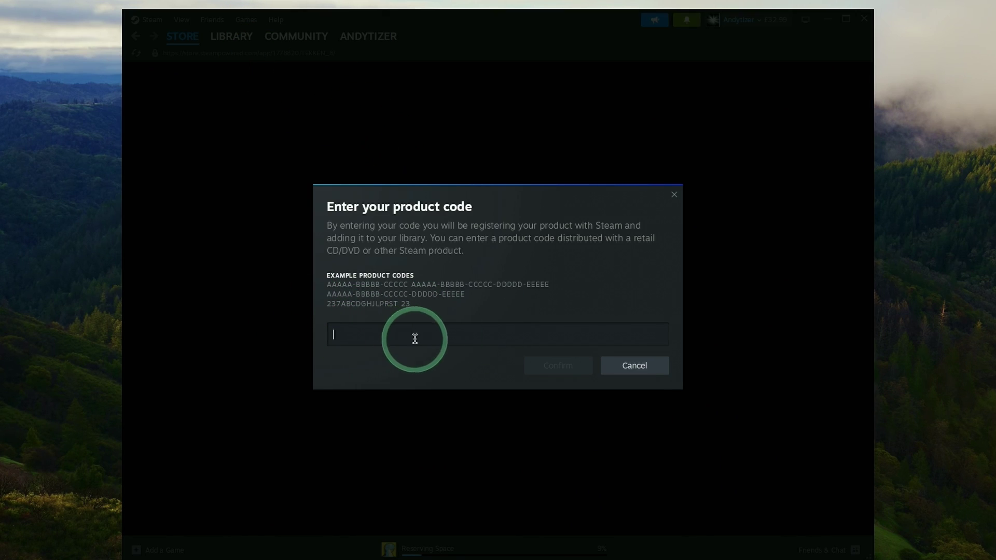
{"action": "left_click", "coordinate": [651, 369]}
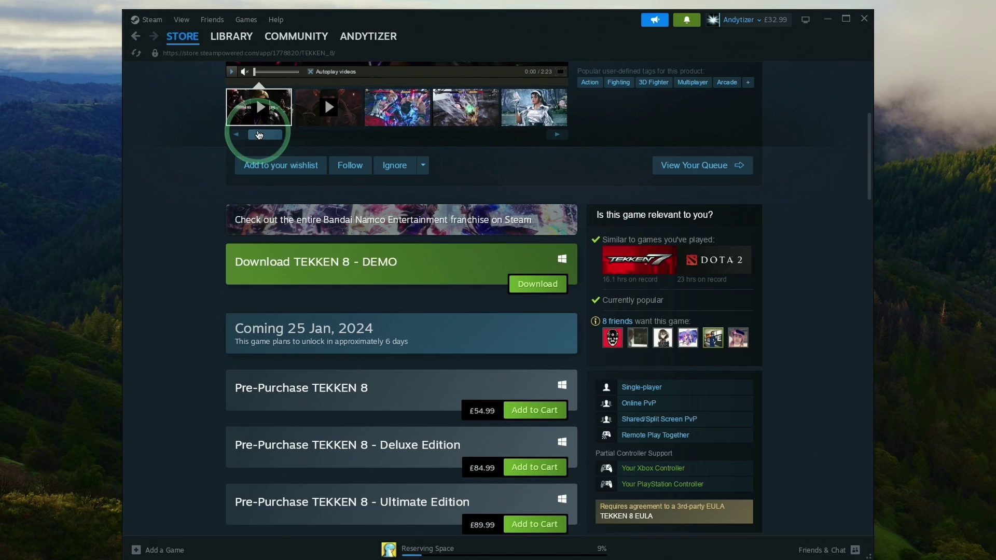
{"action": "mouse_move", "coordinate": [218, 34]}
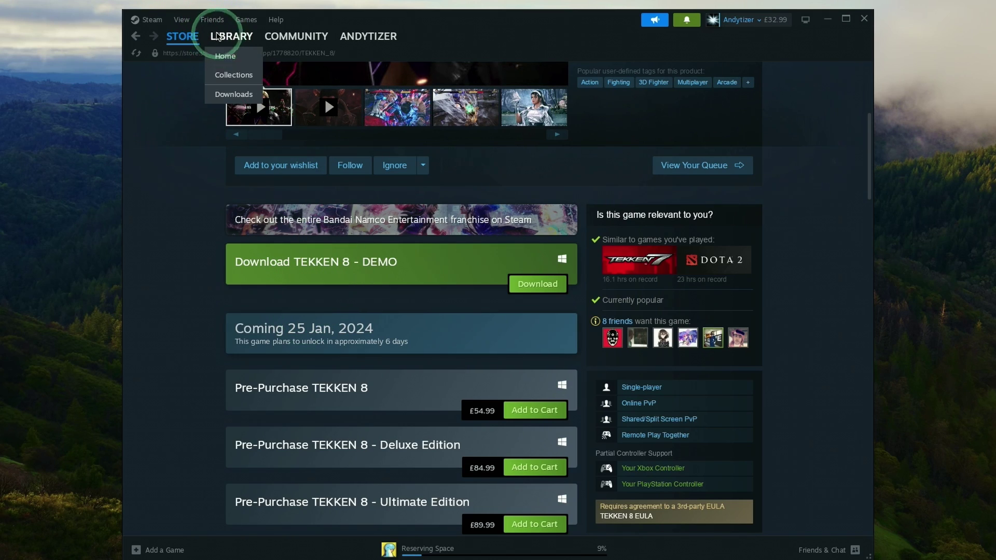
{"action": "left_click", "coordinate": [233, 91]}
{"action": "left_click", "coordinate": [223, 37]}
{"action": "left_click", "coordinate": [191, 106]}
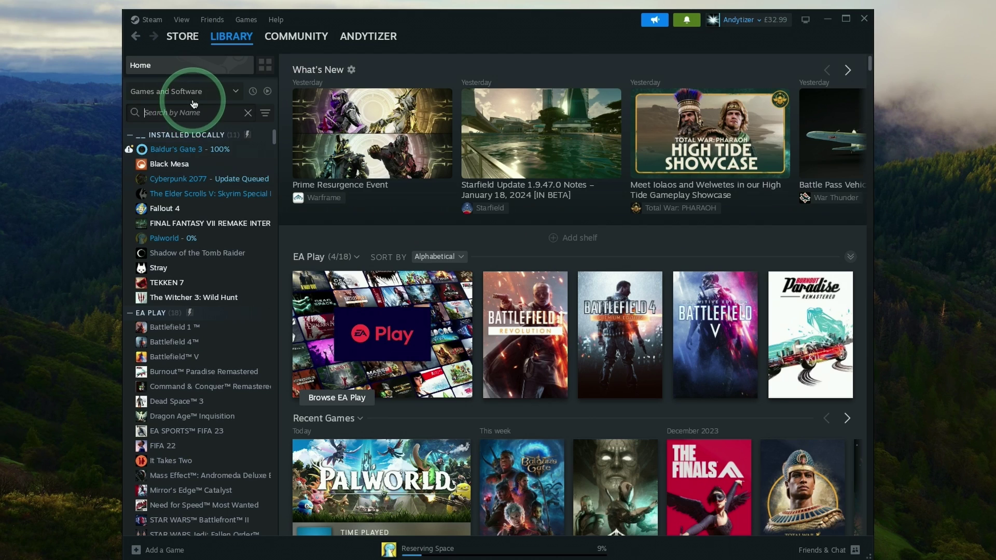
{"action": "type", "text": "tekken"}
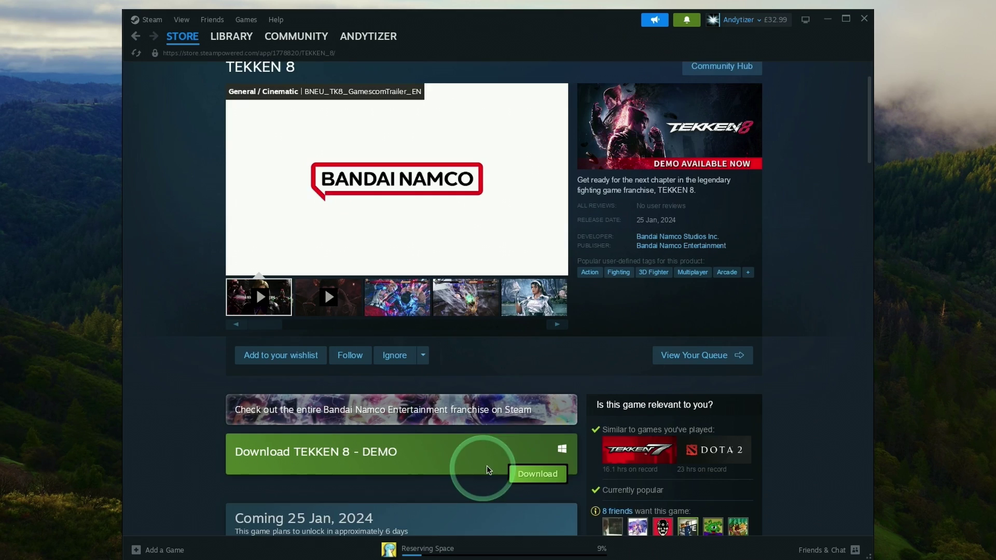
Download the TEKKEN 8 demo to Local Drive (F:), accept its EULA, and watch the download queue.
{"action": "left_click", "coordinate": [532, 506]}
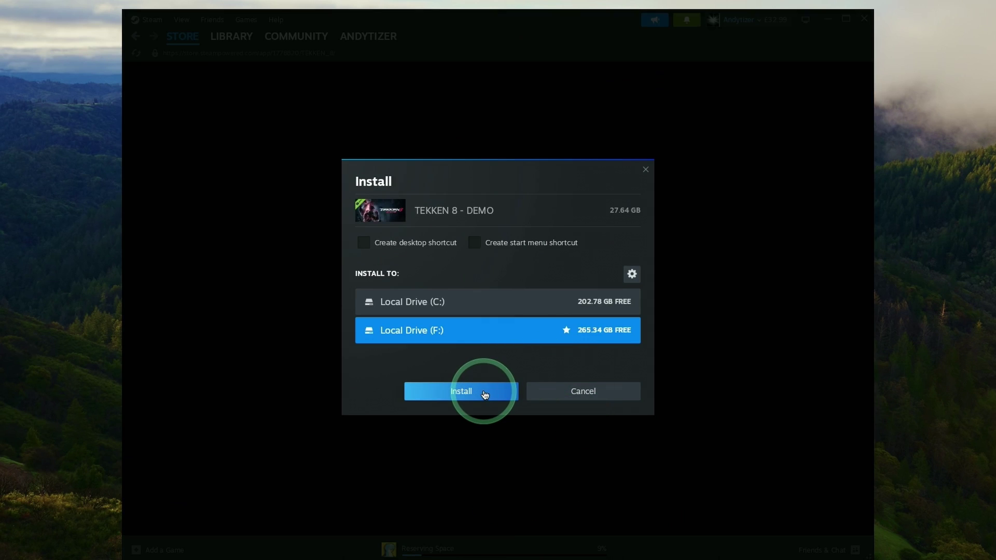
{"action": "left_click", "coordinate": [485, 395]}
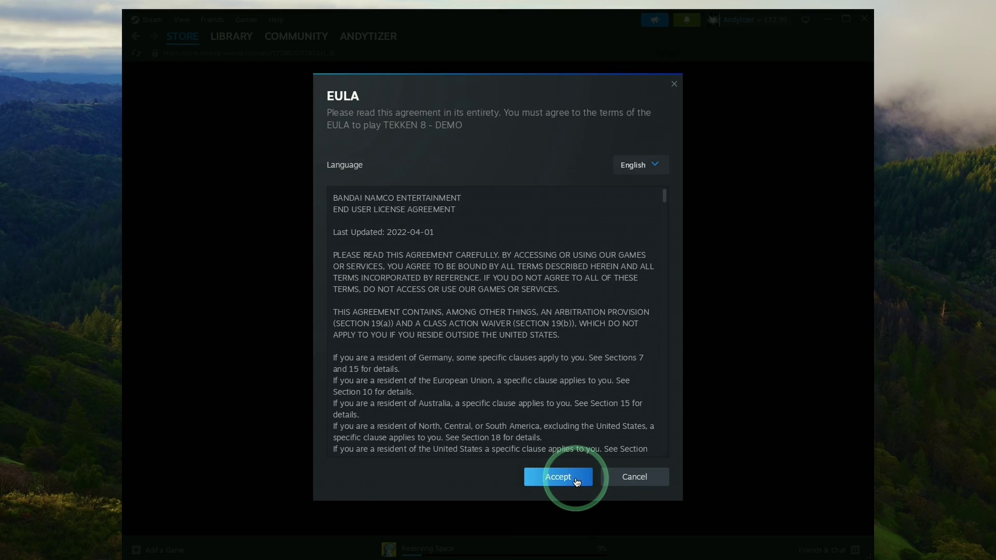
{"action": "left_click", "coordinate": [577, 482]}
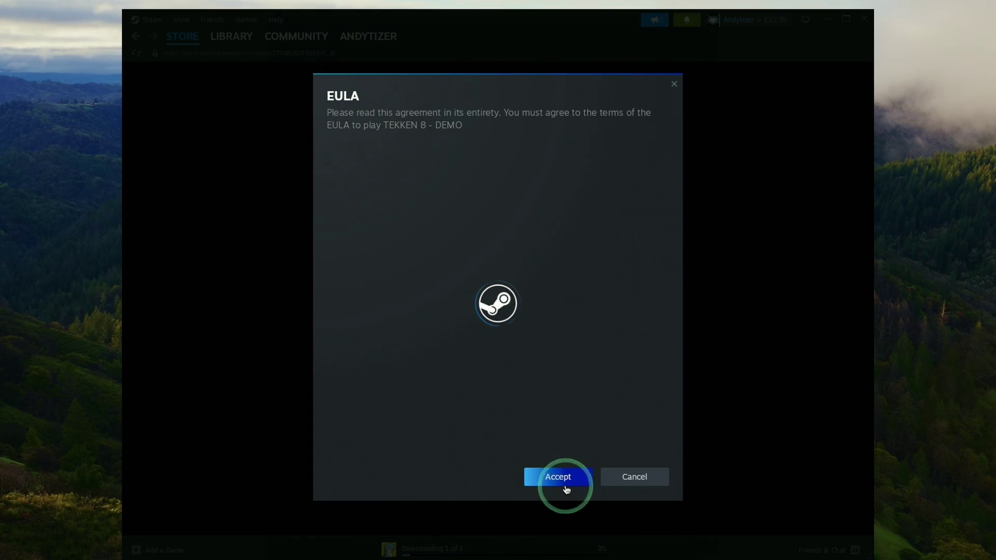
{"action": "left_click", "coordinate": [567, 487]}
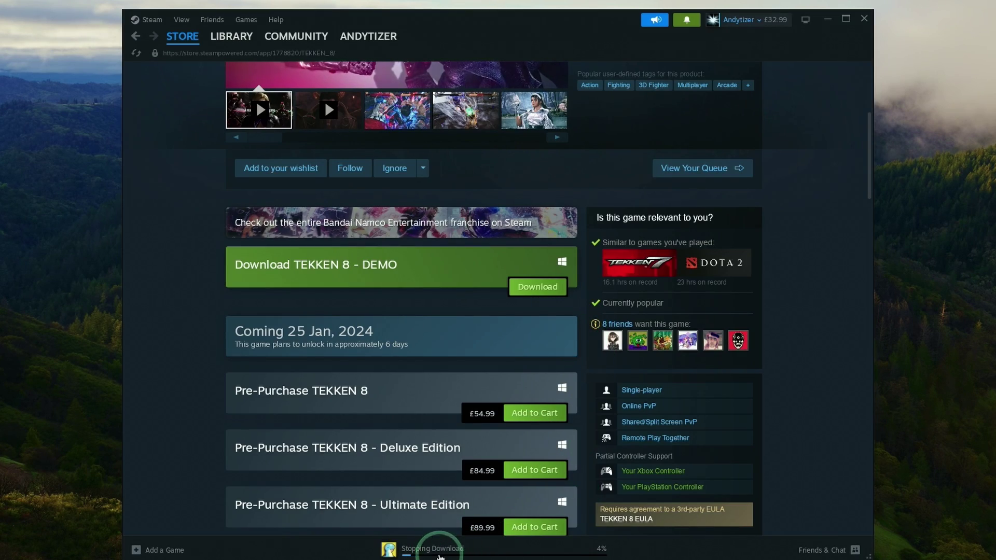
{"action": "left_click", "coordinate": [440, 554]}
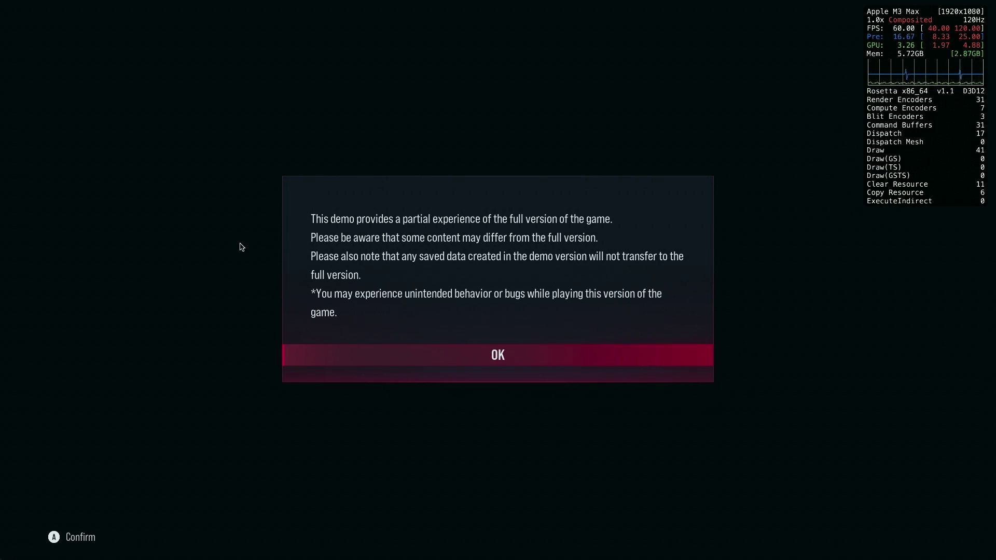
Accept the Tekken 8 demo disclaimer notice so the Bandai Namco intro plays.
{"action": "left_click", "coordinate": [508, 364]}
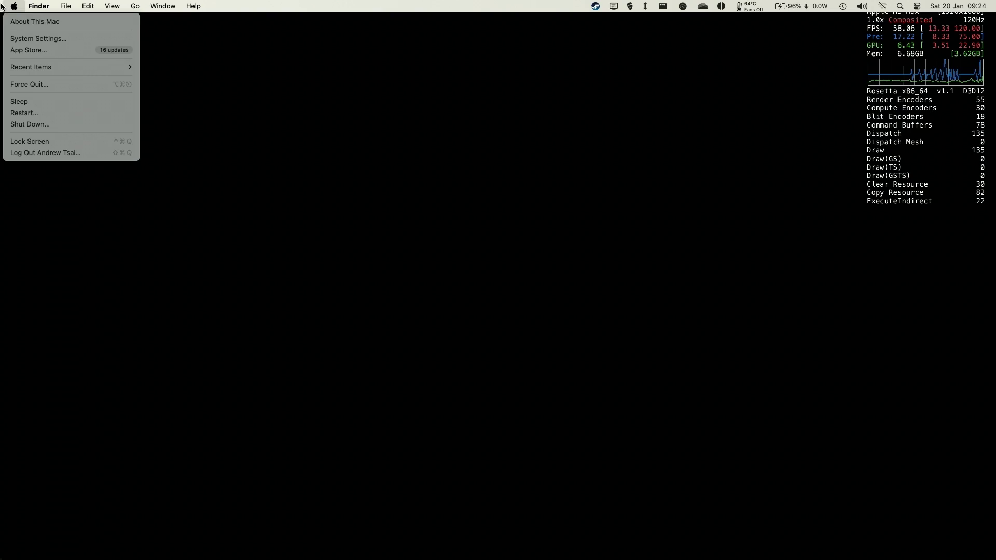
From the Apple menu, go to System Settings > Bluetooth to pair the PS5 DualSense controller.
{"action": "left_click", "coordinate": [15, 44]}
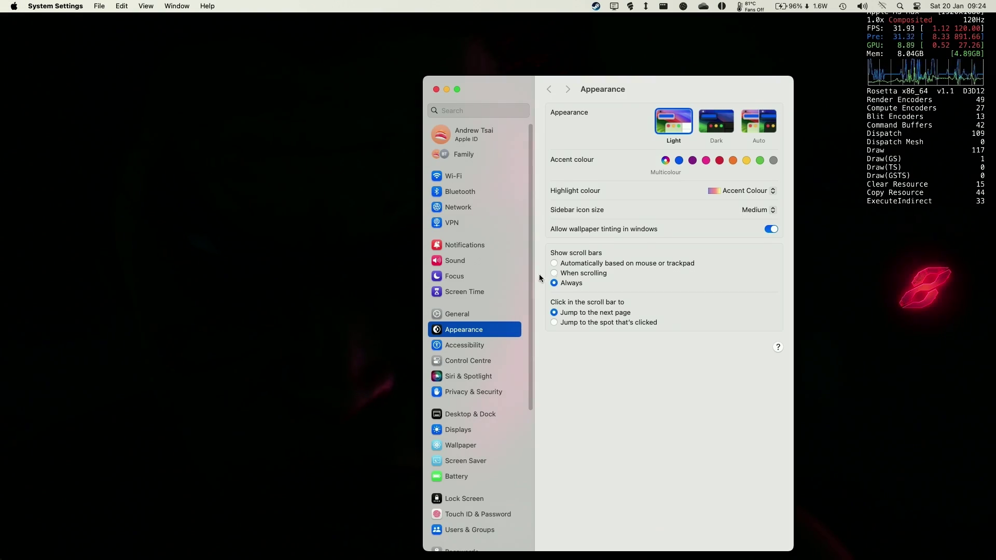
{"action": "left_click", "coordinate": [460, 192]}
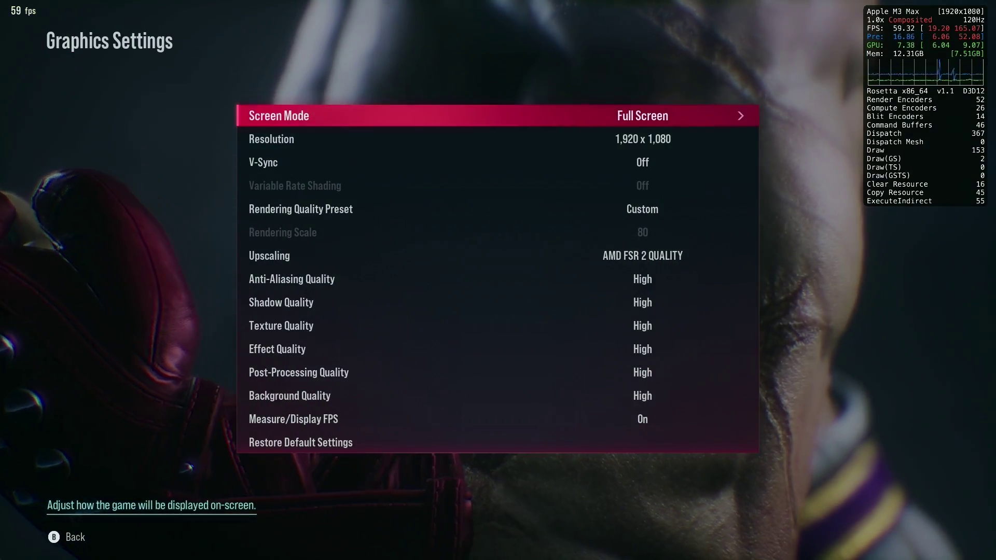
In Graphics Settings, set Rendering Quality Preset to Ultra and upscaling to AMD FSR 2.
{"action": "key", "text": "Down"}
{"action": "key", "text": "Down"}
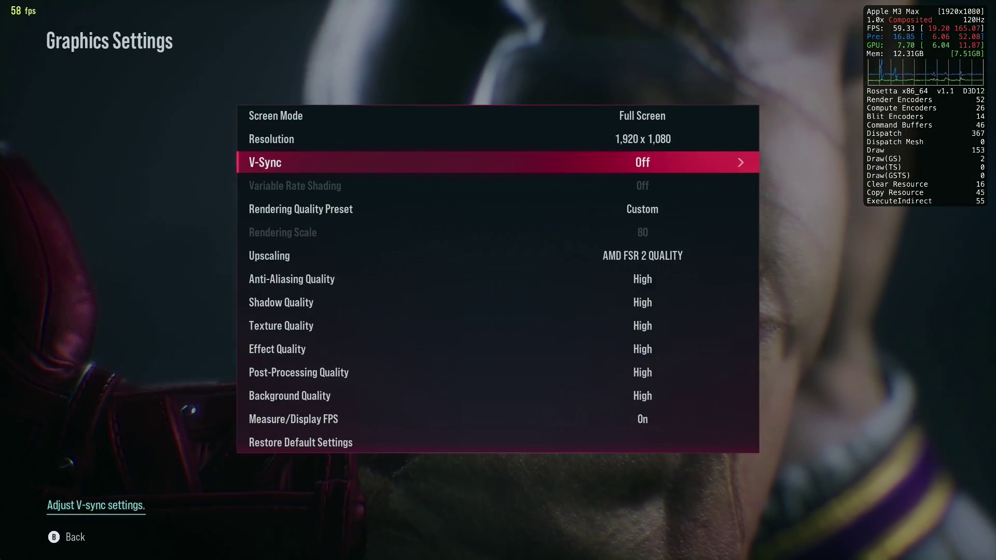
{"action": "key", "text": "Up"}
{"action": "key", "text": "Down"}
{"action": "key", "text": "Right"}
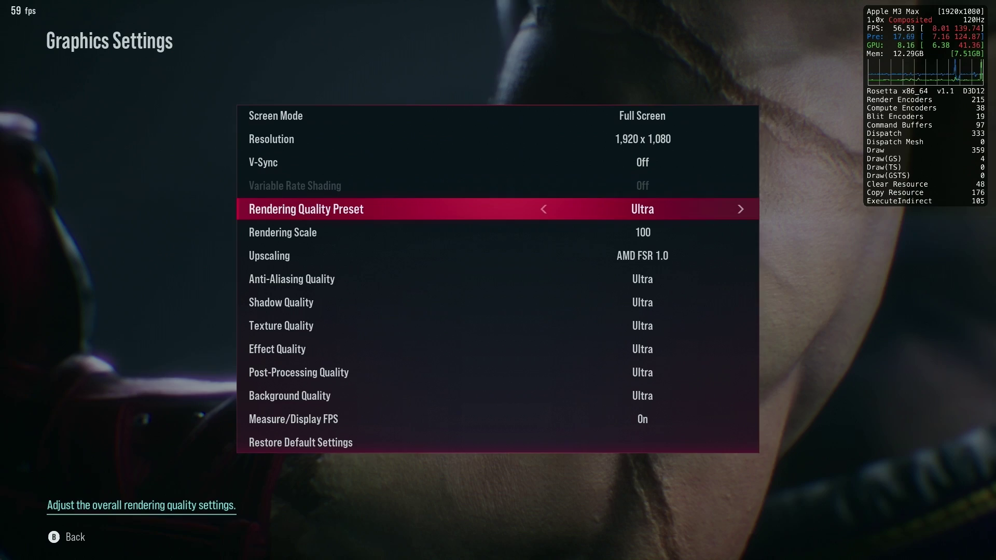
{"action": "key", "text": "Down"}
{"action": "key", "text": "Down"}
{"action": "key", "text": "Right"}
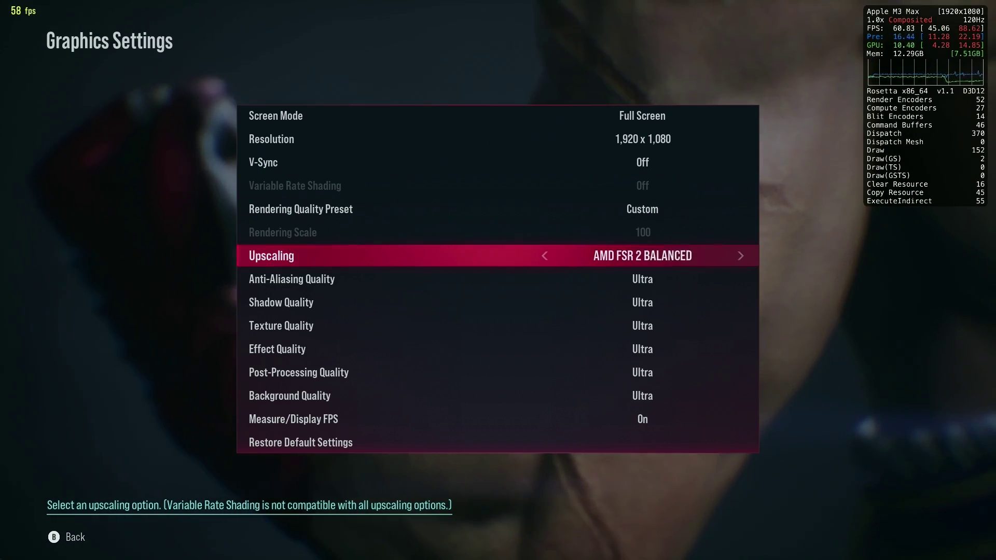